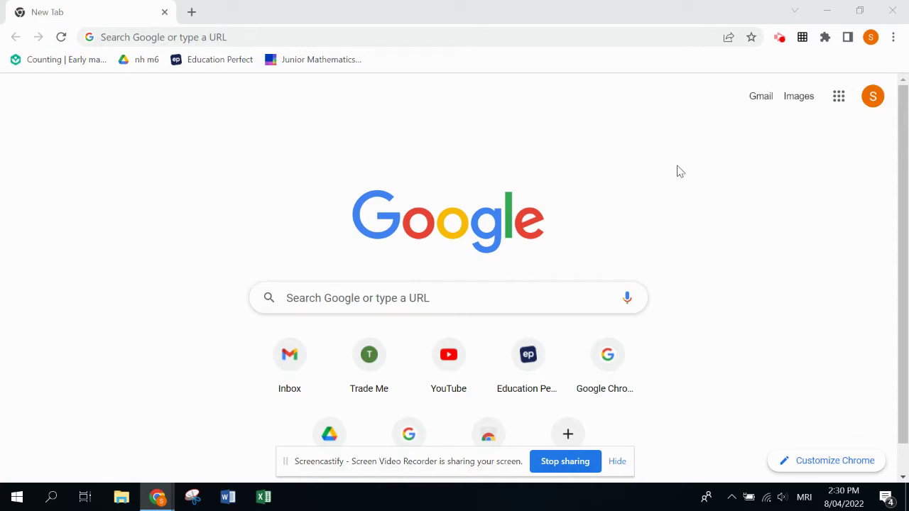
Open the Google apps grid to reach Classroom
left_click(839, 99)
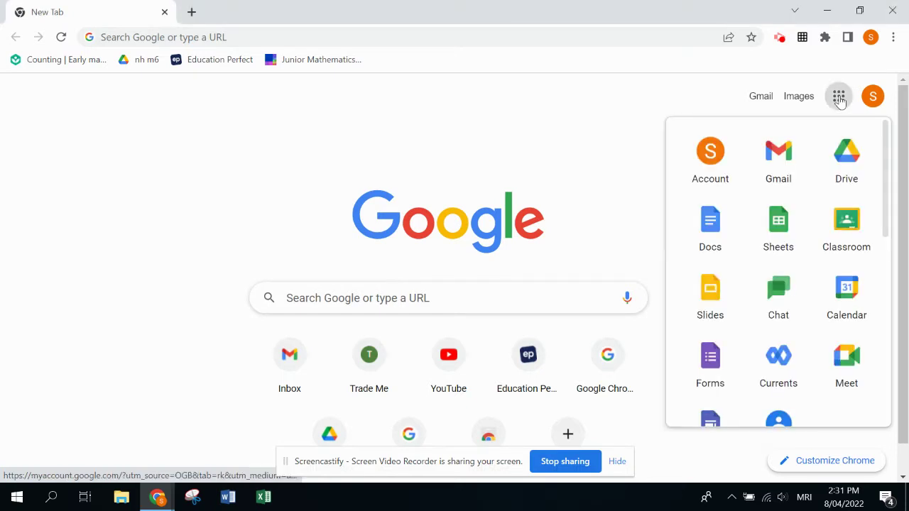
Open the 2022 11MAT - 3 (SD) class's Classwork page
left_click(849, 231)
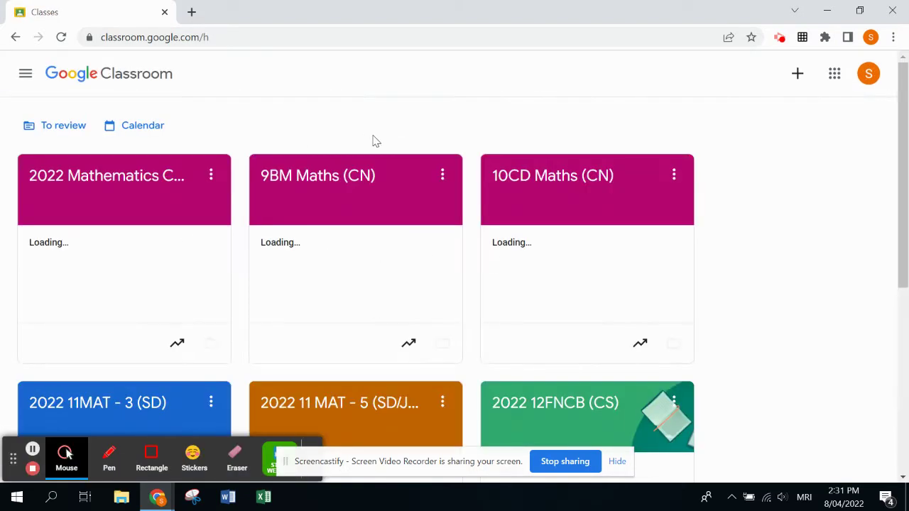
scroll(397, 106, "down", 1)
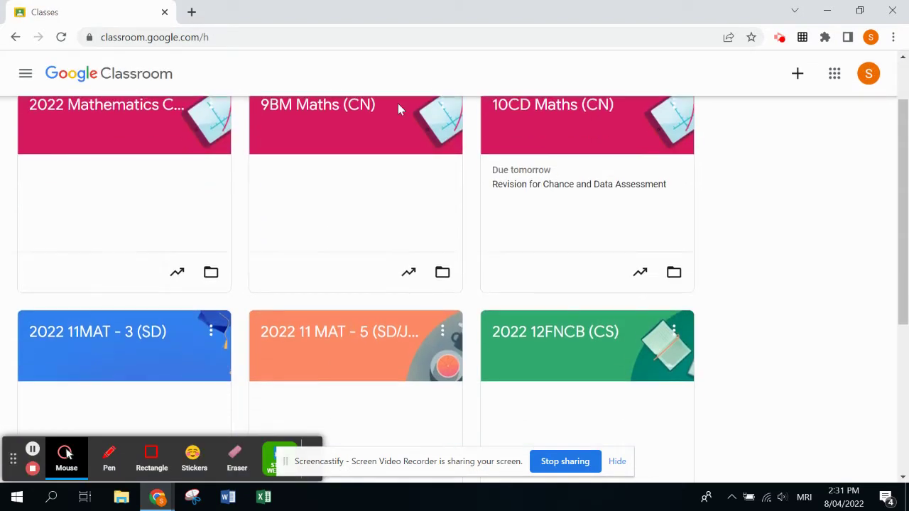
left_click(103, 335)
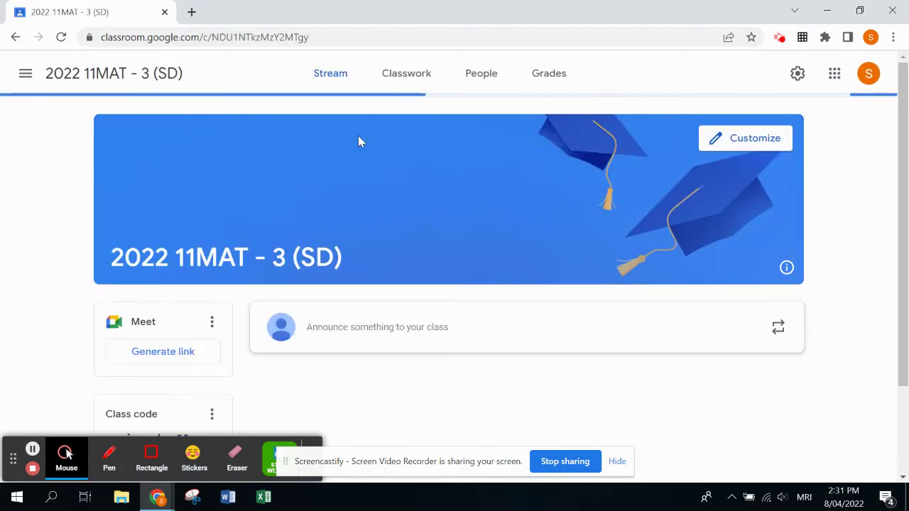
left_click(406, 76)
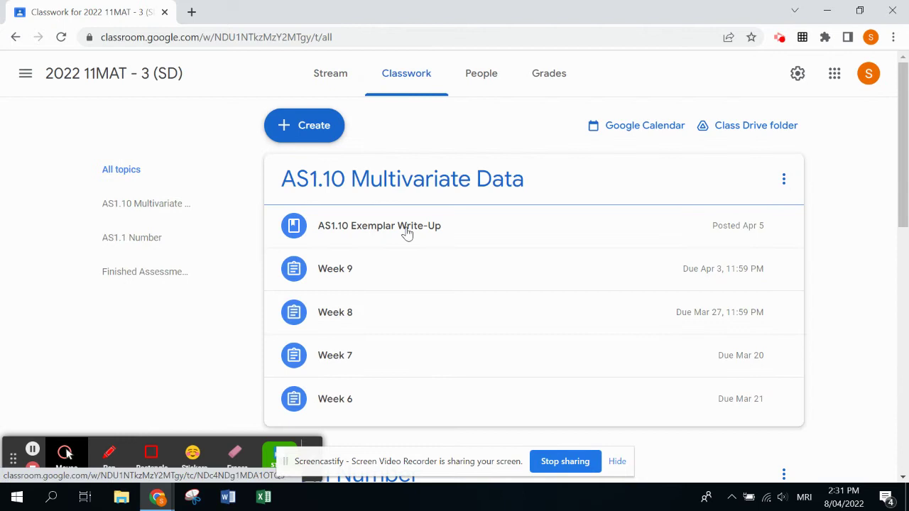
Expand Week 9 to reveal the IMDb 1.10 Sample Dataset (1).csv attachment
left_click(599, 275)
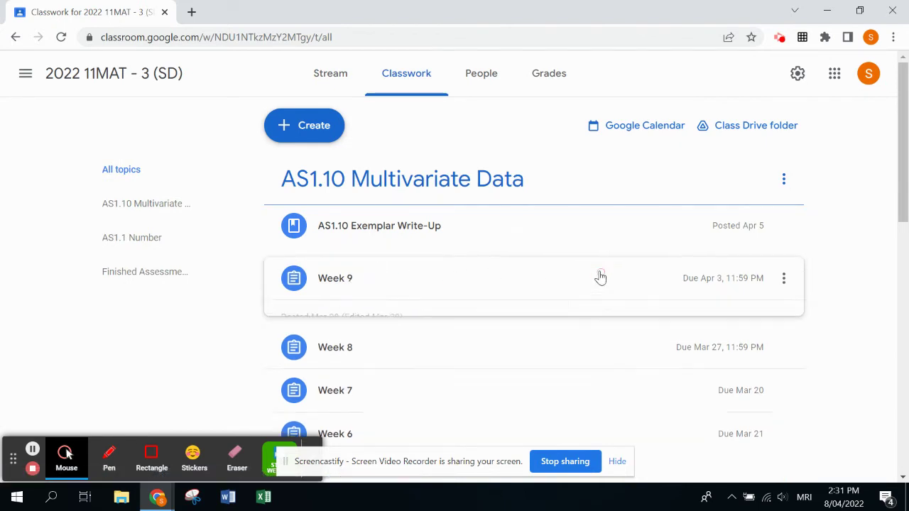
scroll(838, 213, "down", 2)
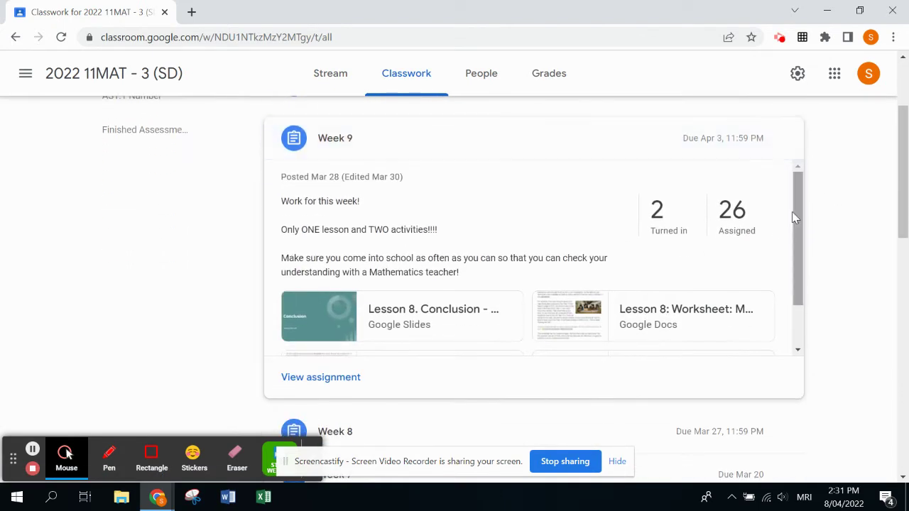
left_click(801, 228)
left_click_drag(801, 228, 796, 306)
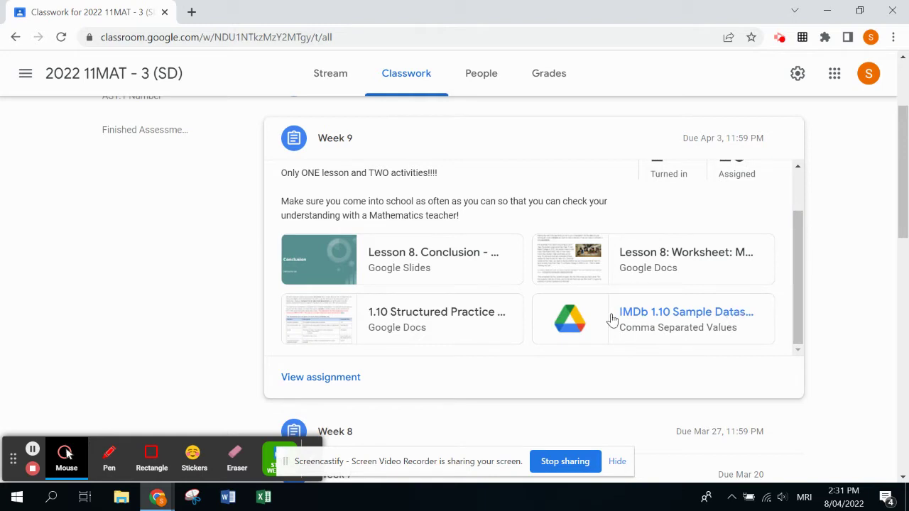
Open IMDb 1.10 Sample Dataset (1).csv in Drive and download it from More actions
left_click(667, 317)
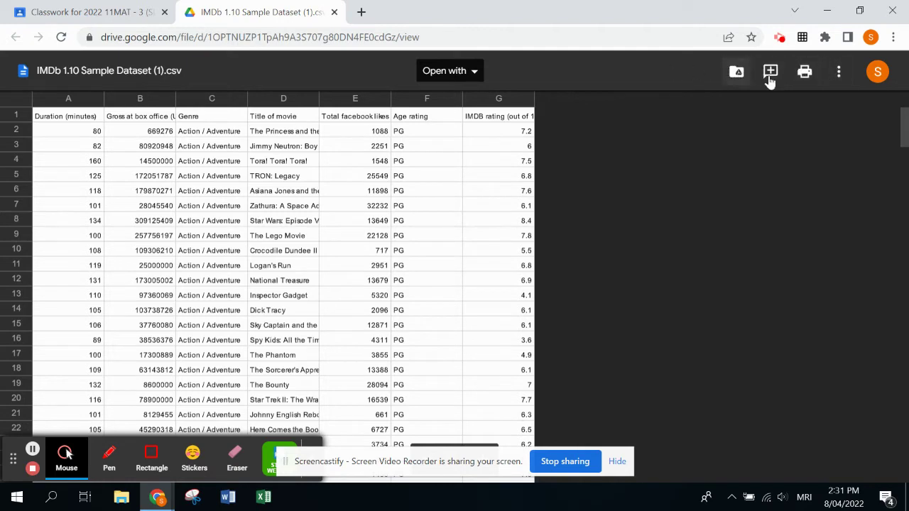
left_click(840, 74)
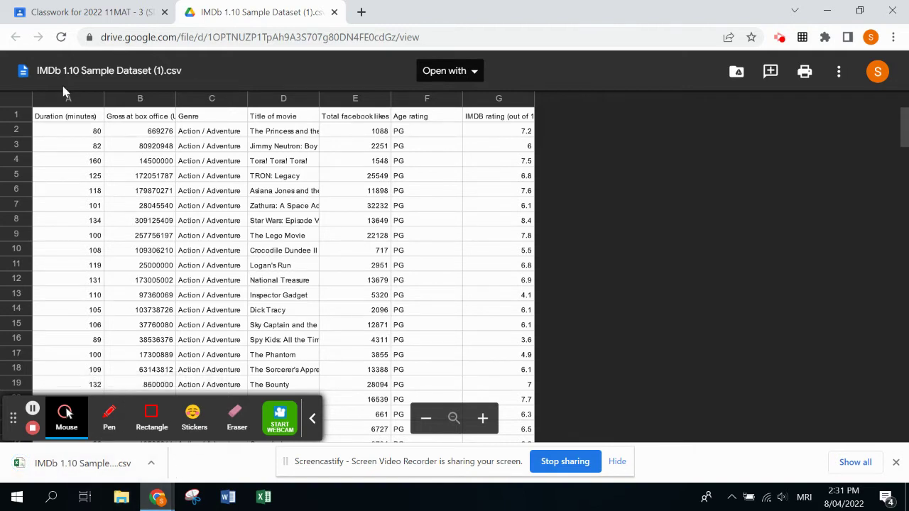
Search for nzgrapher in a new tab and open the grapher.nz site
left_click(361, 12)
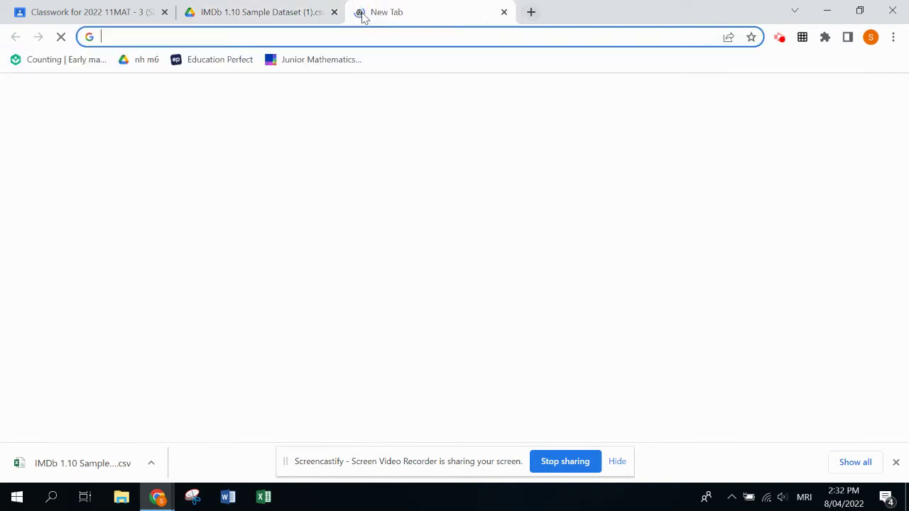
type("nz")
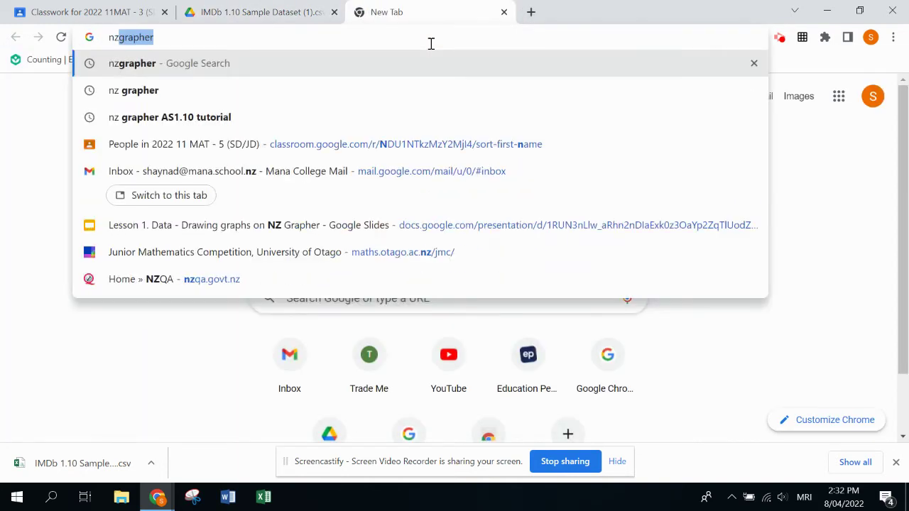
type("grapher")
key("Return")
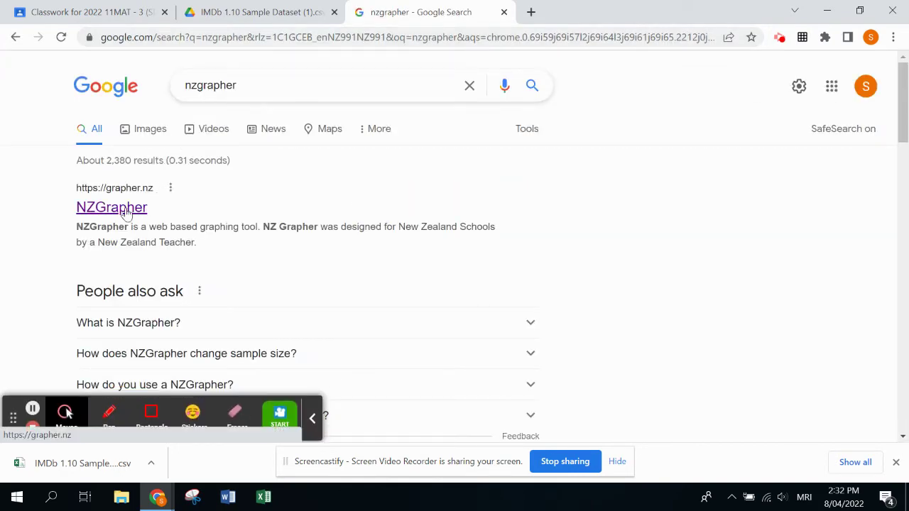
left_click(117, 211)
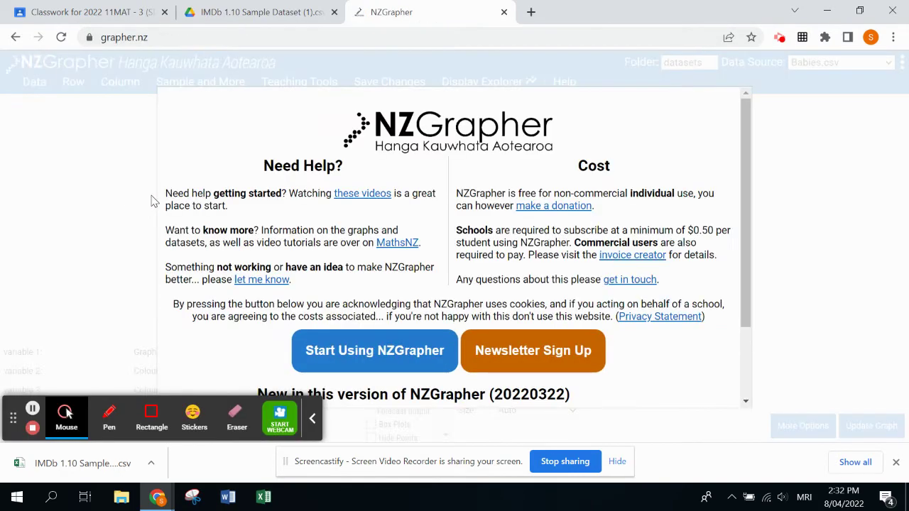
Dismiss the welcome notice with Start Using NZGrapher
left_click(371, 353)
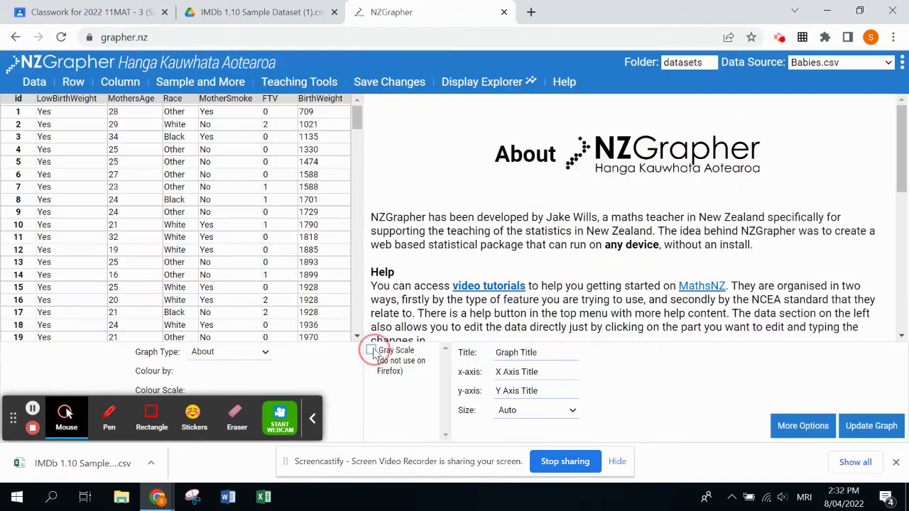
Load IMDb 1.10 Sample Dataset (1) (4) from Downloads via Data > Open File
left_click(33, 82)
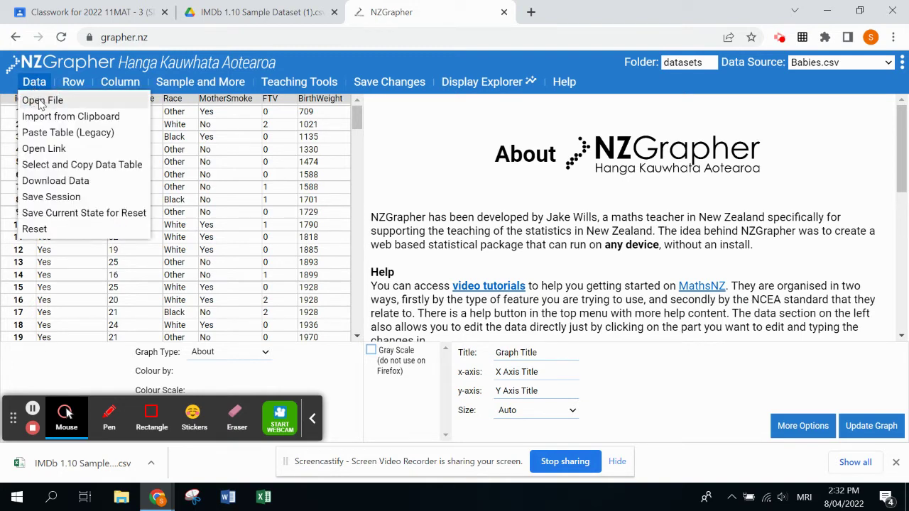
left_click(41, 103)
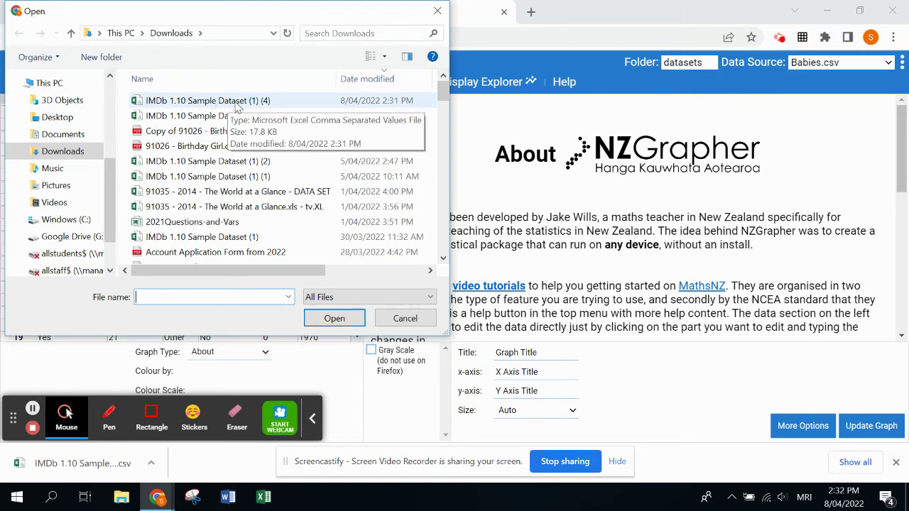
left_click(238, 105)
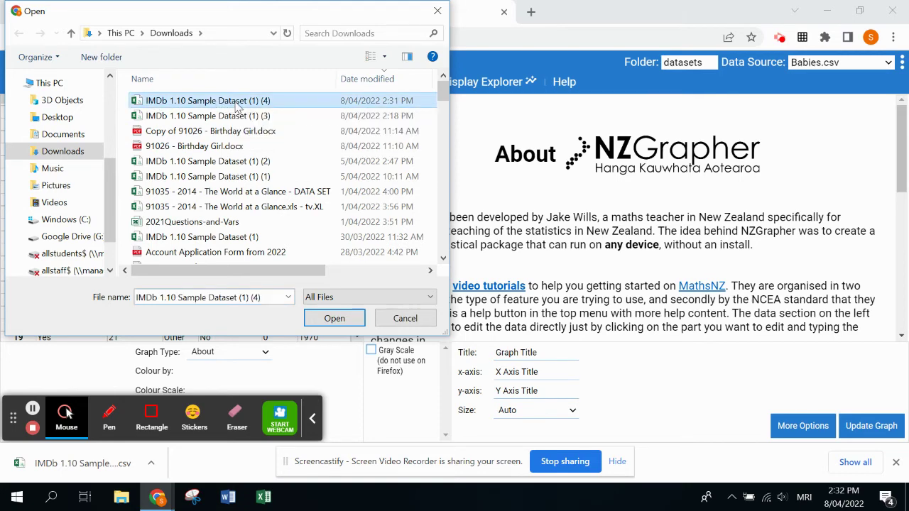
left_click(335, 319)
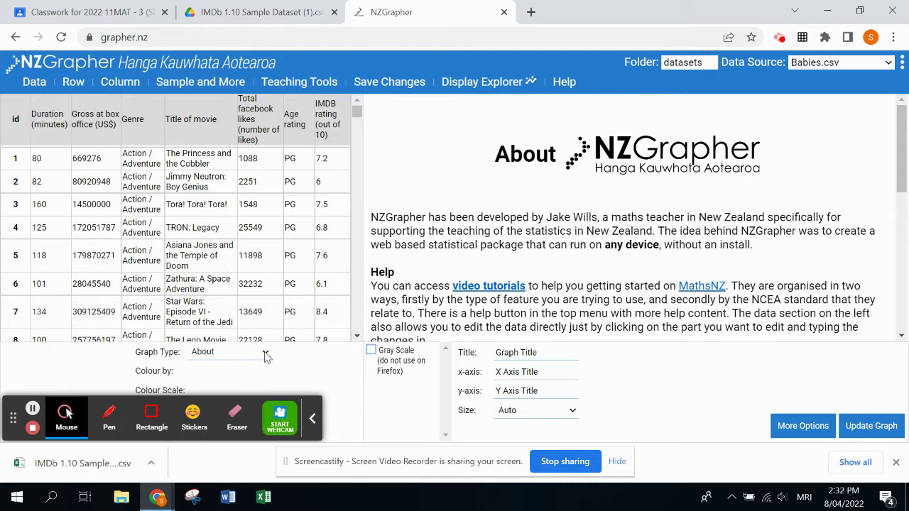
Set the graph type to Dot Plot (and Box and Whisker) with Duration (minutes) as Numerical 1
left_click(264, 355)
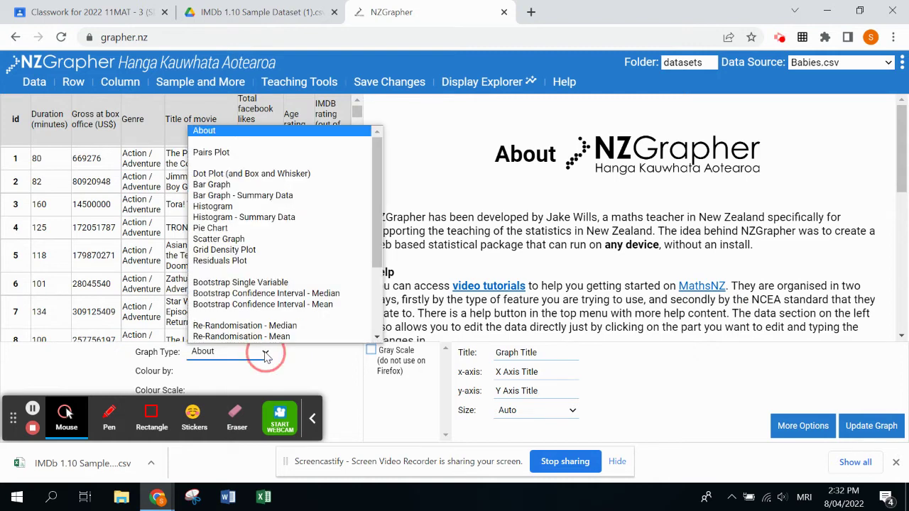
left_click(282, 174)
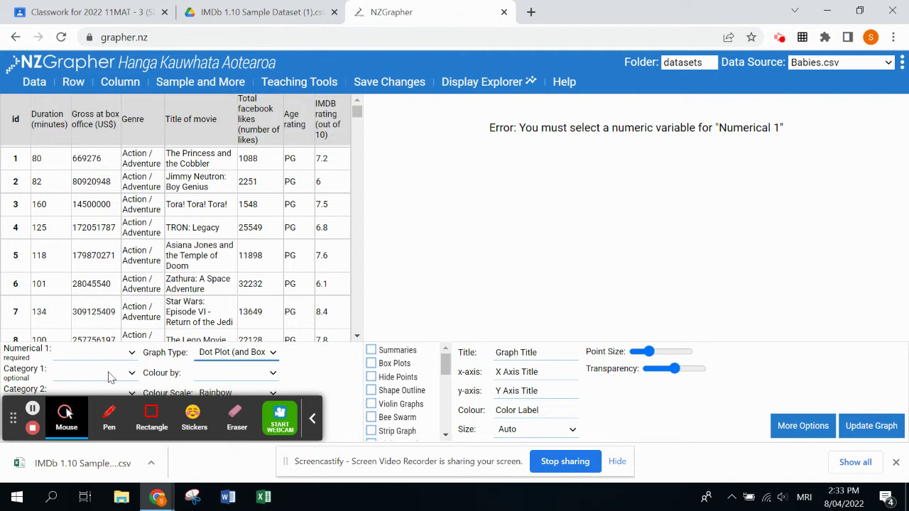
left_click(130, 355)
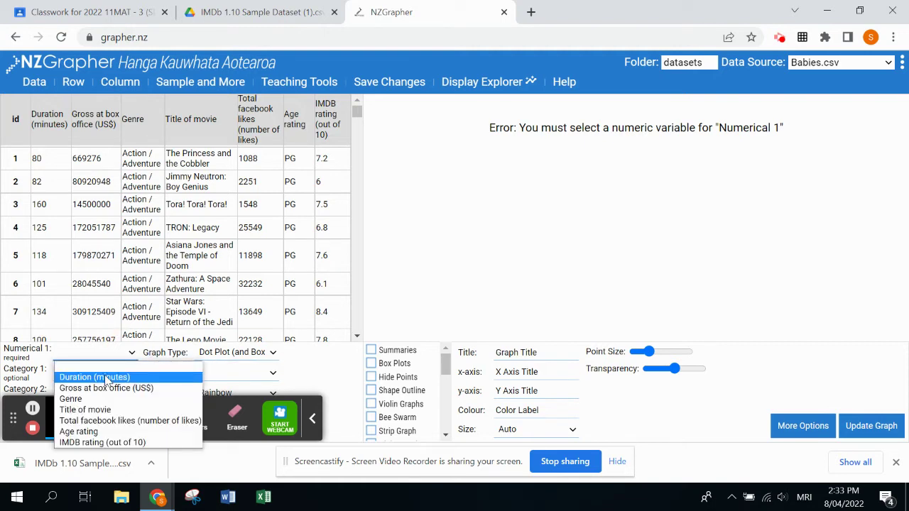
left_click(106, 378)
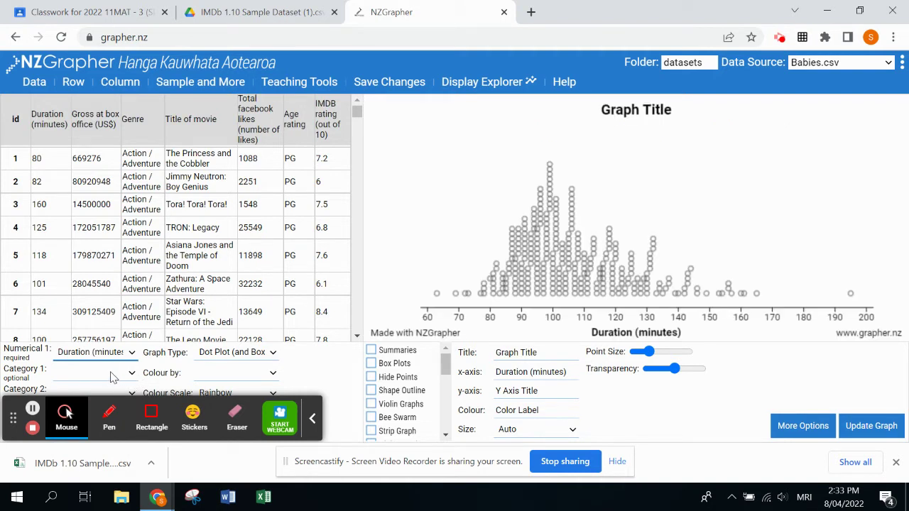
left_click(125, 375)
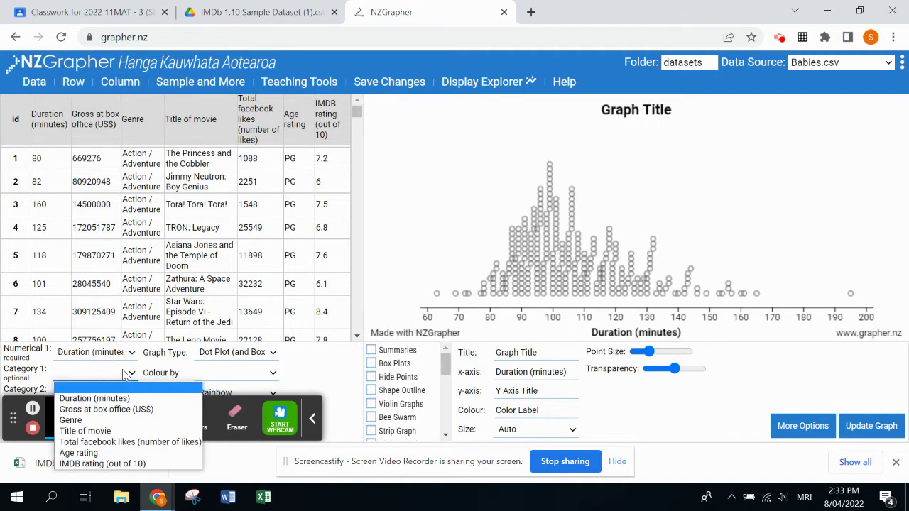
Set Category 1 to Genre and turn on Summaries for Action / Adventure and Comedy
left_click(91, 424)
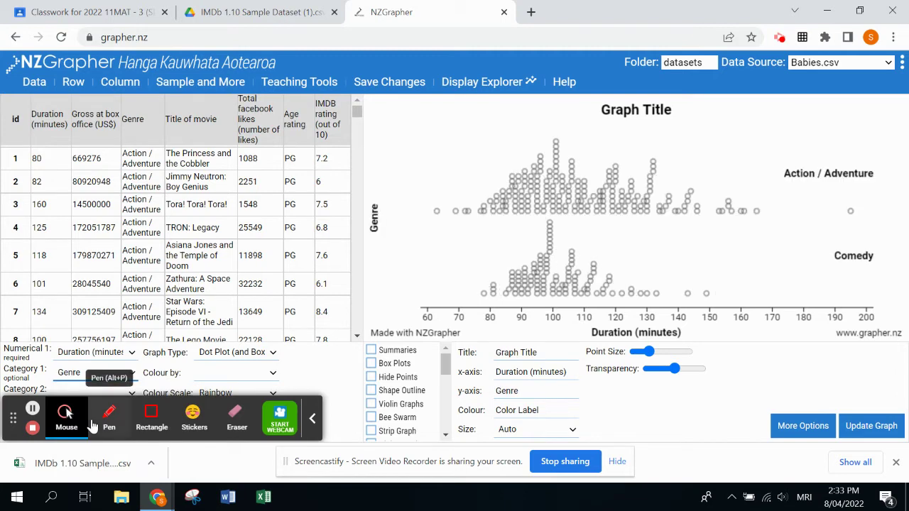
scroll(284, 270, "down", 10)
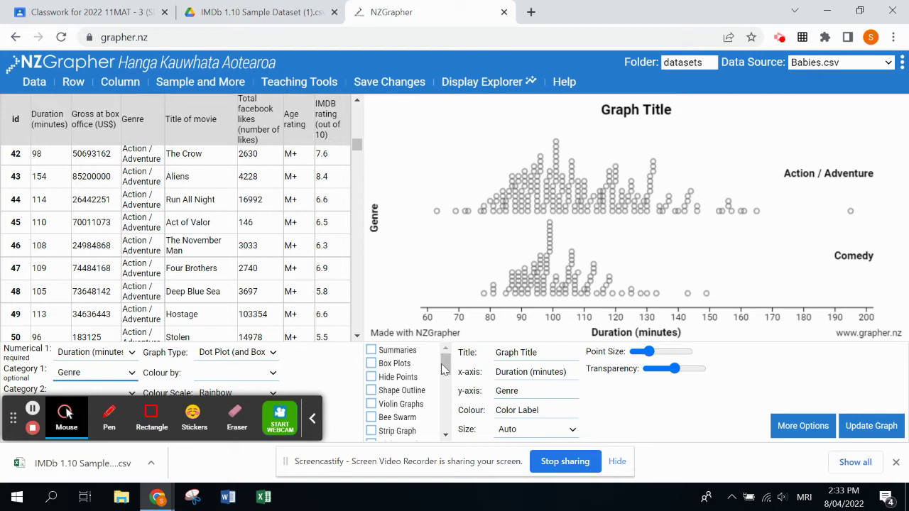
left_click(371, 350)
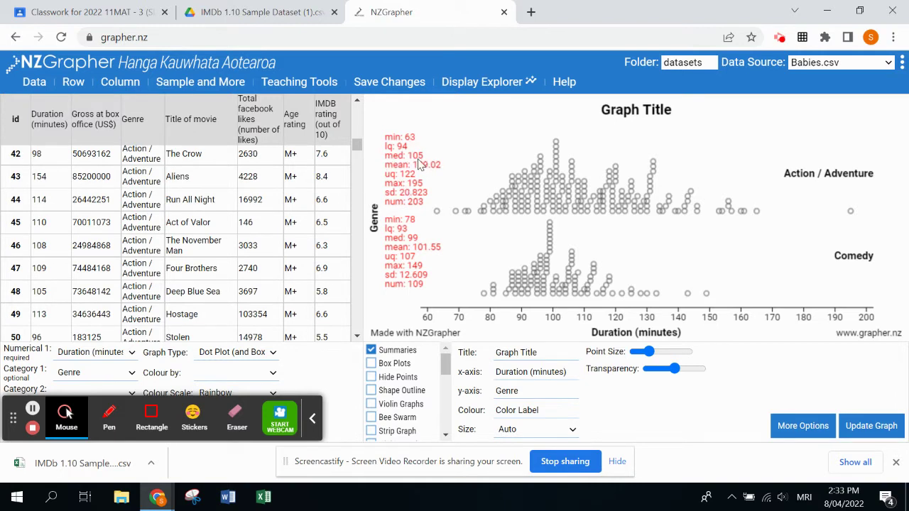
left_click_drag(446, 372, 426, 398)
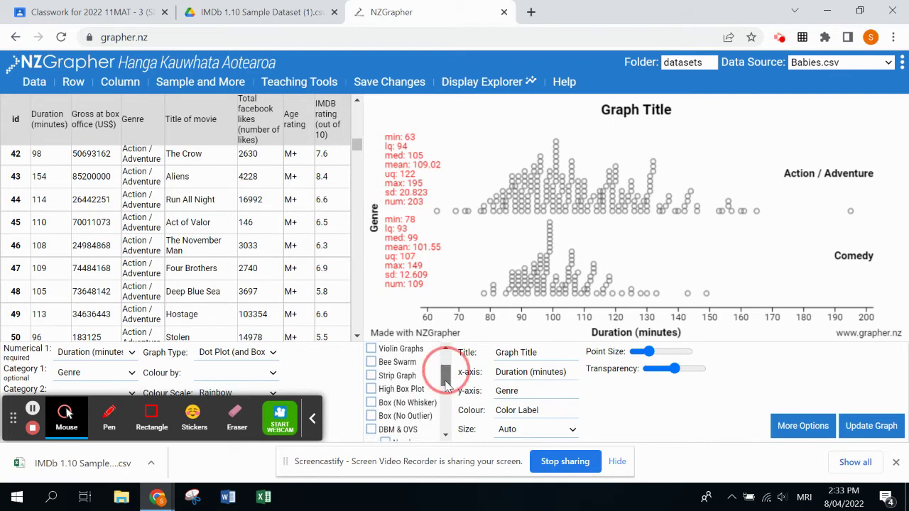
Turn on High Box Plot plus DBM & OVS with Numbers, labelling the bars 6 and 29
left_click(371, 391)
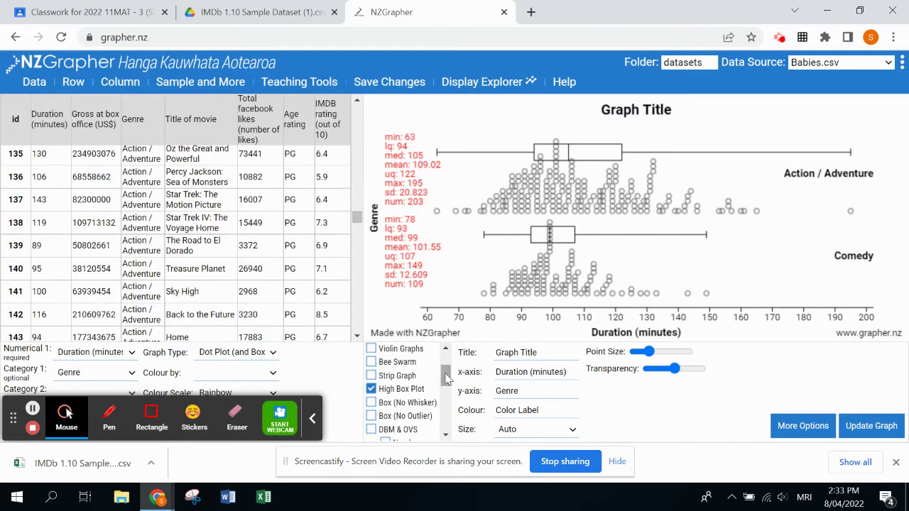
left_click_drag(449, 378, 453, 386)
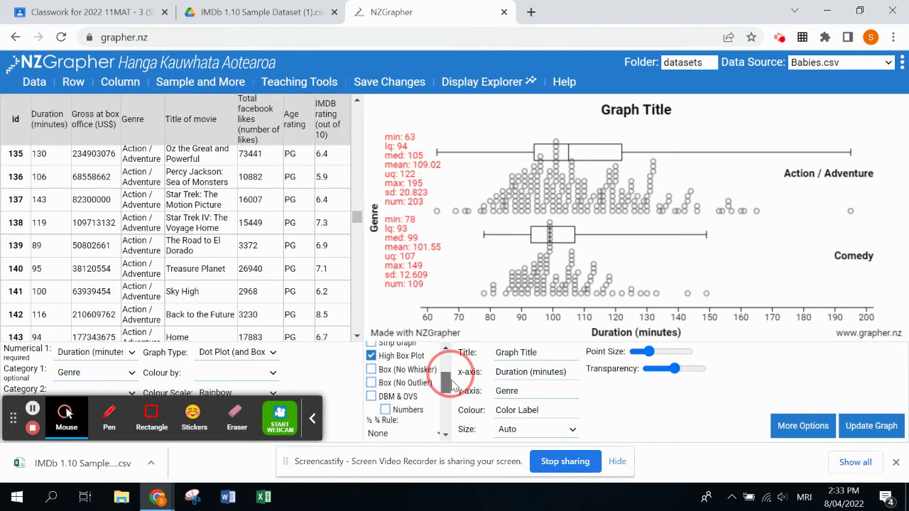
left_click(371, 398)
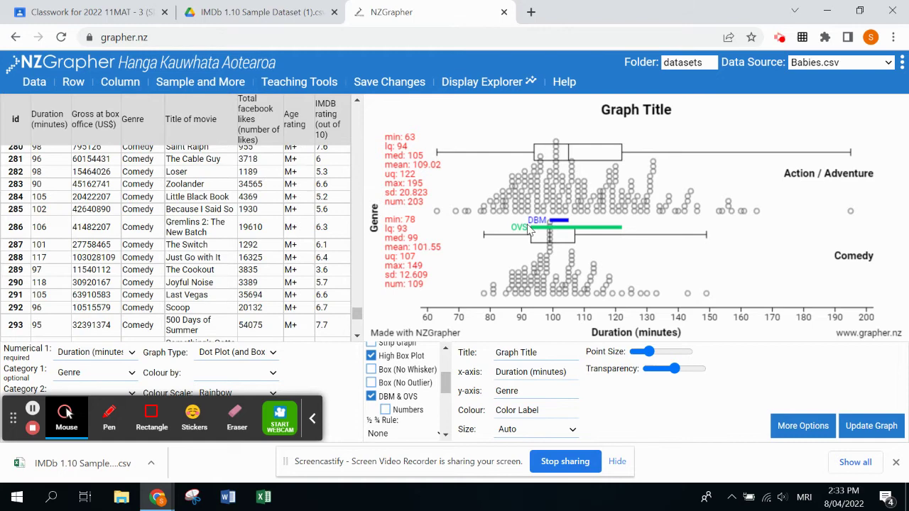
left_click(385, 411)
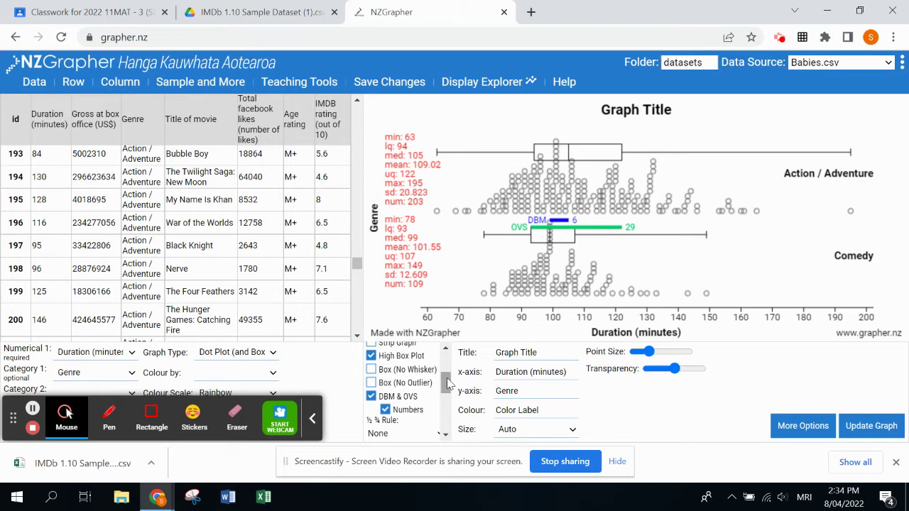
Turn on Stack Dots and Shape Outline for both genre dot plots
left_click_drag(447, 384, 450, 412)
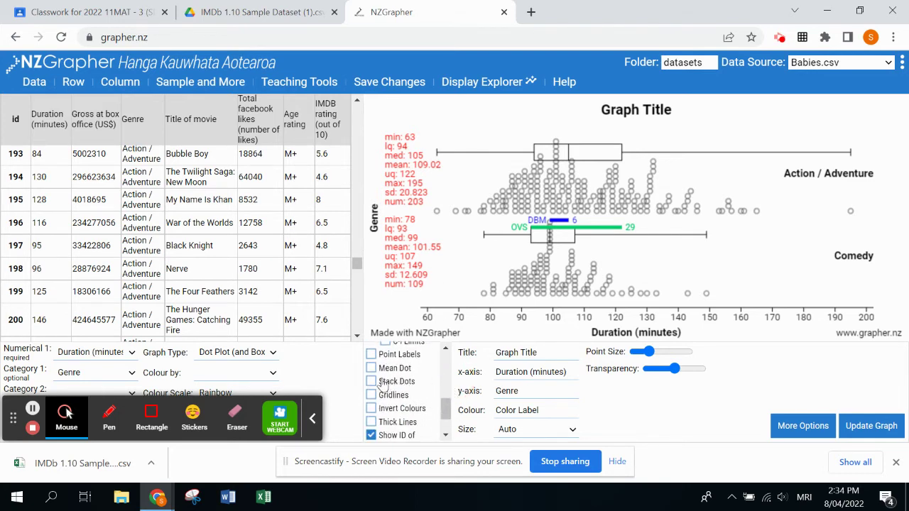
scroll(483, 296, "down", 15)
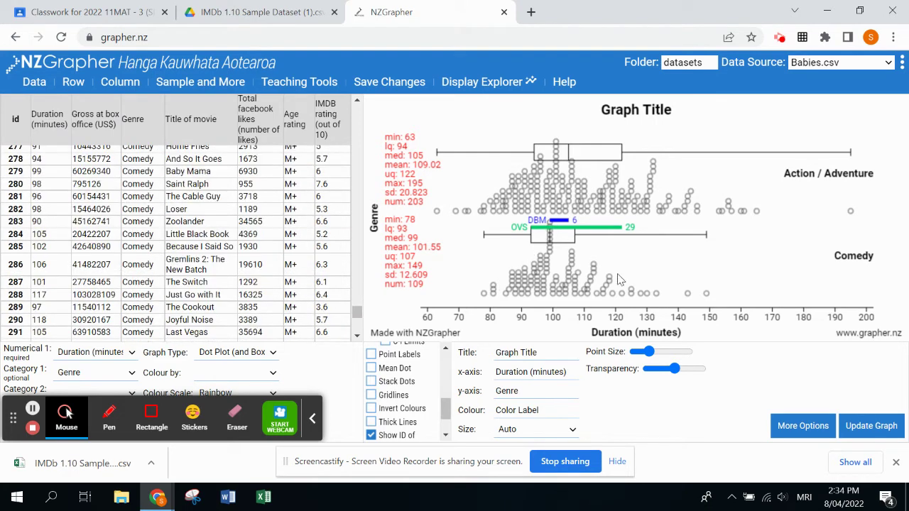
left_click(371, 382)
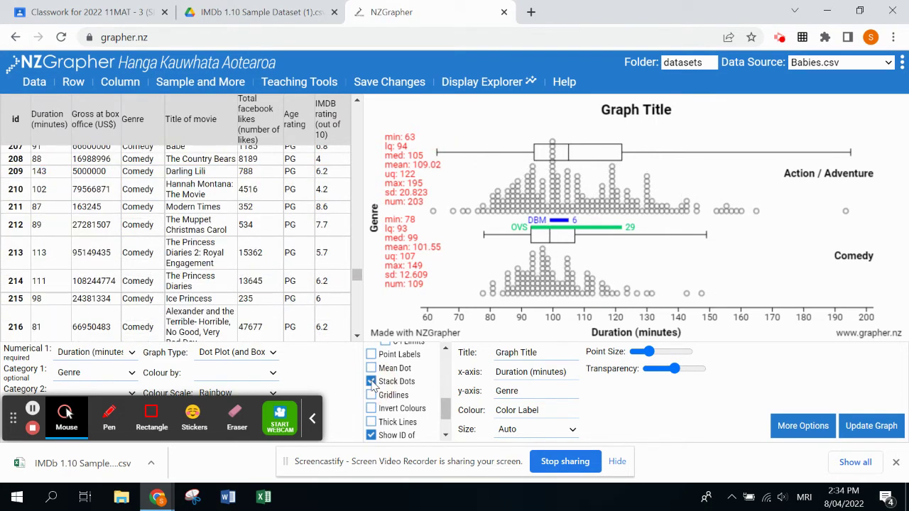
left_click_drag(446, 418, 446, 366)
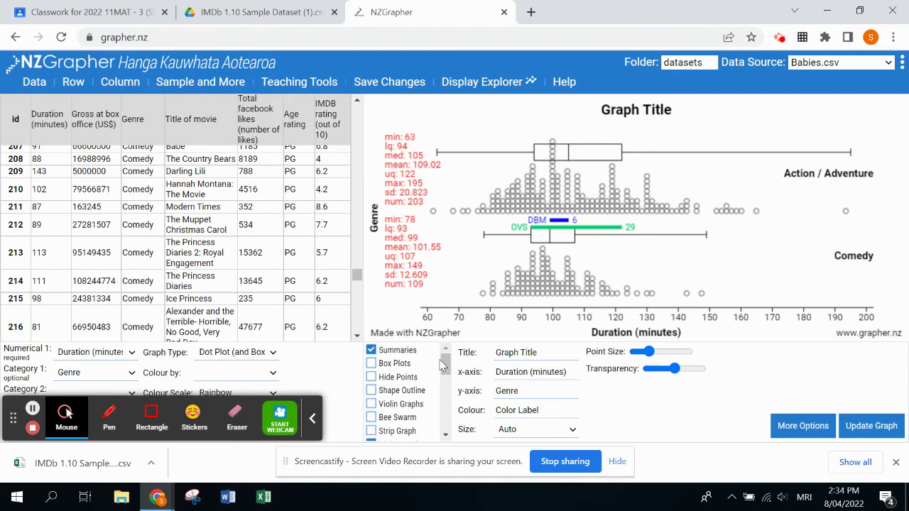
left_click(371, 391)
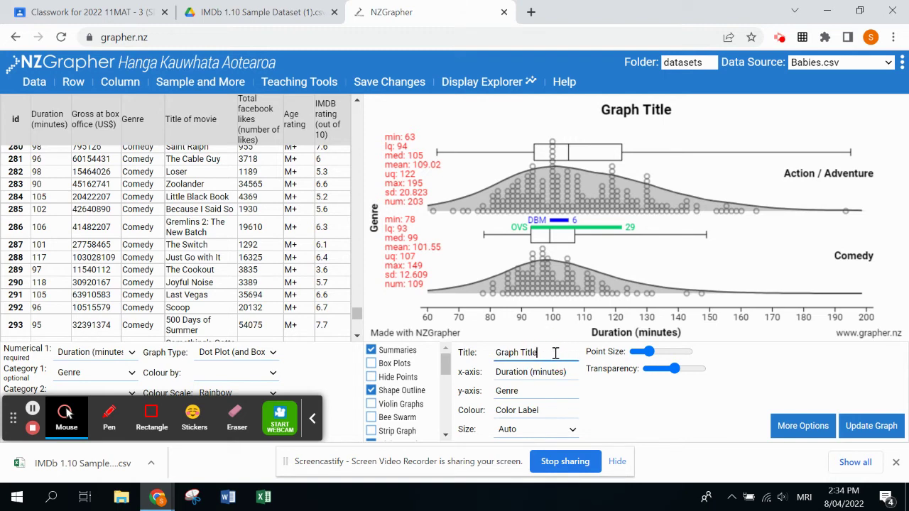
Replace the graph title with 'Duration of Action/Adventure movies vs Comedy movies' and update the graph
left_click(521, 353)
type("Duration of Action")
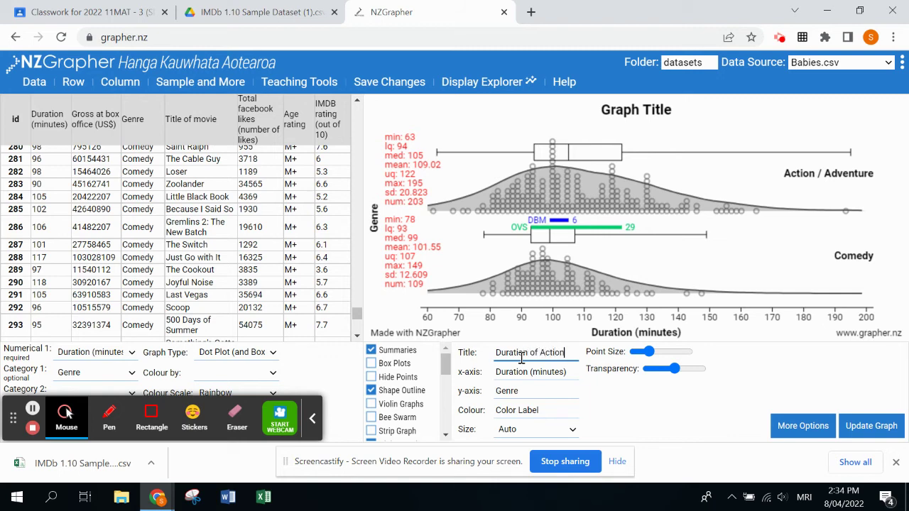
type("/Adven")
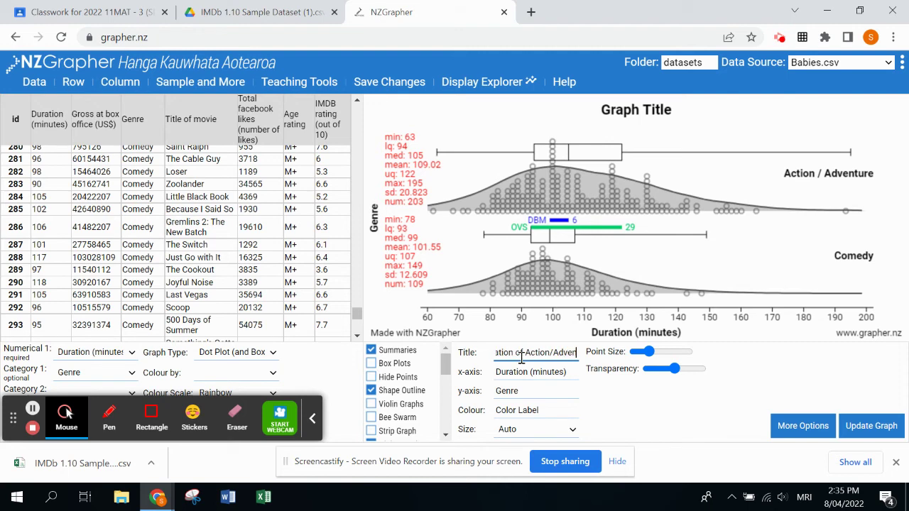
type("ture movies")
type(" vs")
type(" Comedy")
type(" movies")
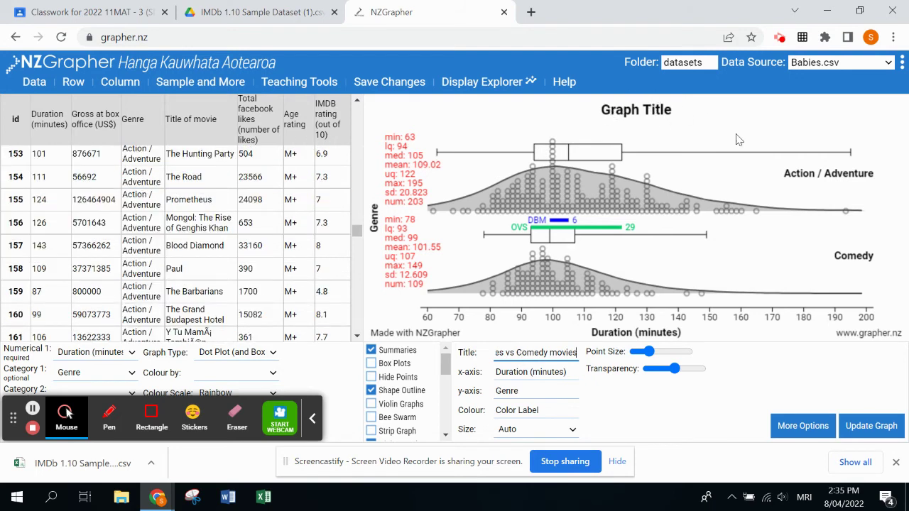
left_click(879, 426)
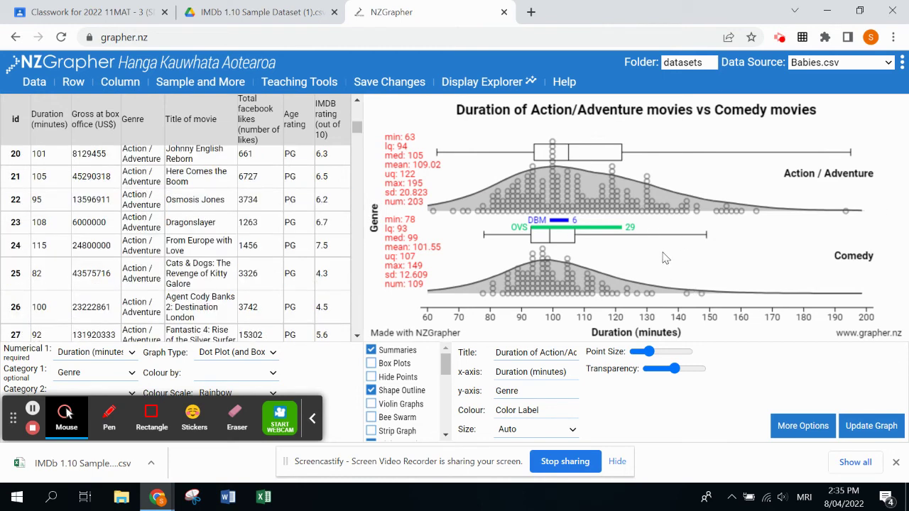
Copy the NZGrapher graph image and return to the Classwork for 2022 11MAT tab
right_click(664, 258)
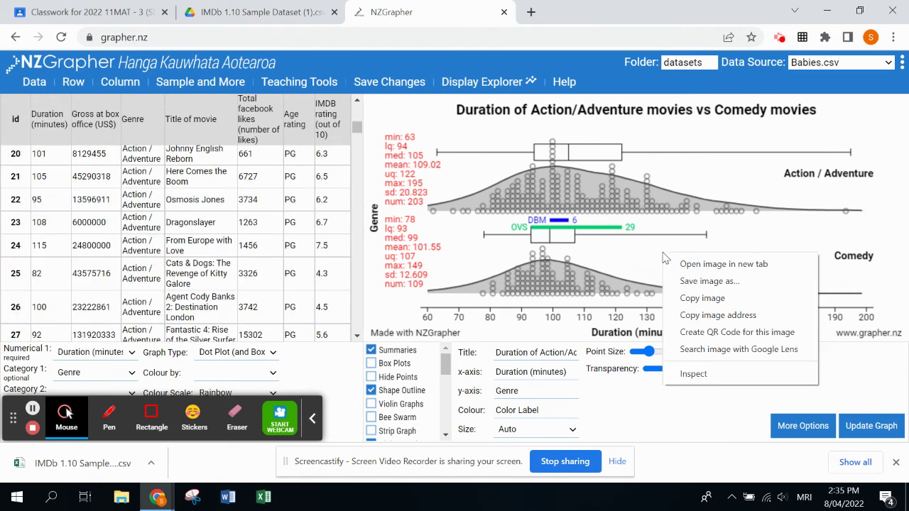
left_click(729, 297)
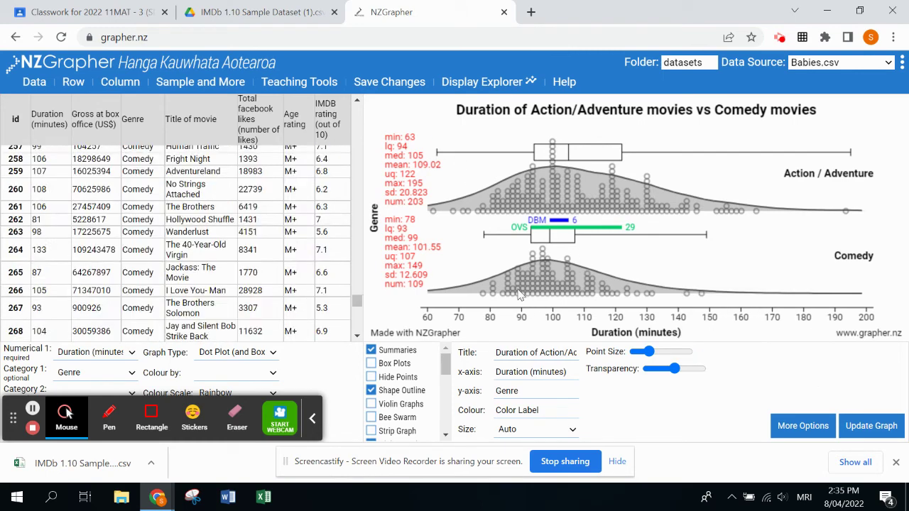
left_click(86, 12)
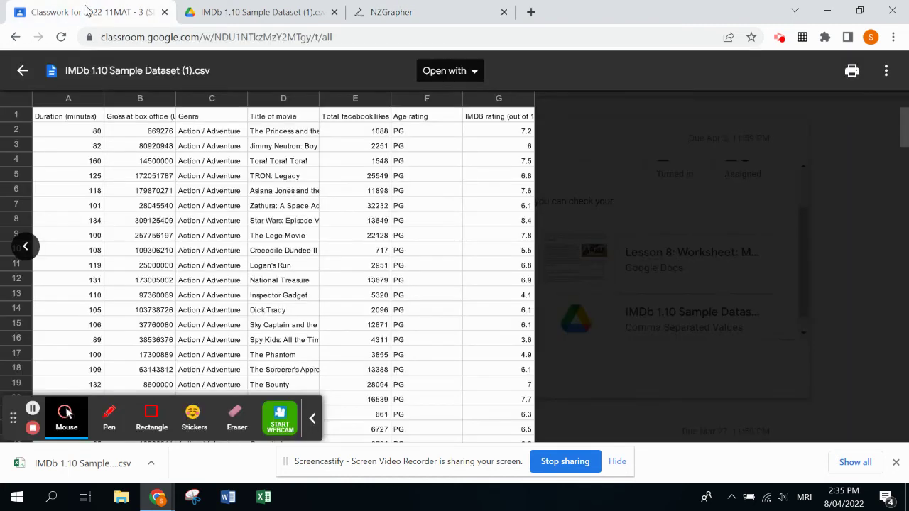
Close the IMDb CSV preview and paste the duration-by-genre graph into the empty DATA cell
left_click(22, 71)
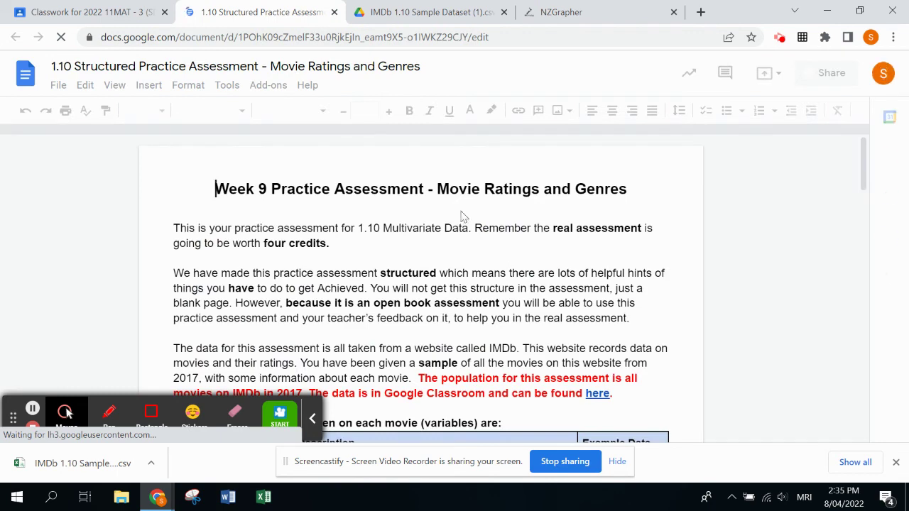
scroll(367, 213, "down", 6)
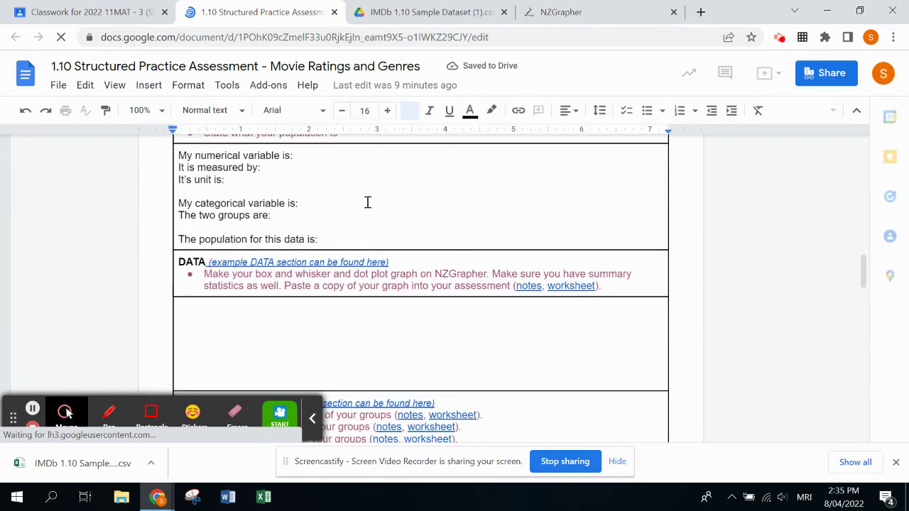
left_click(184, 240)
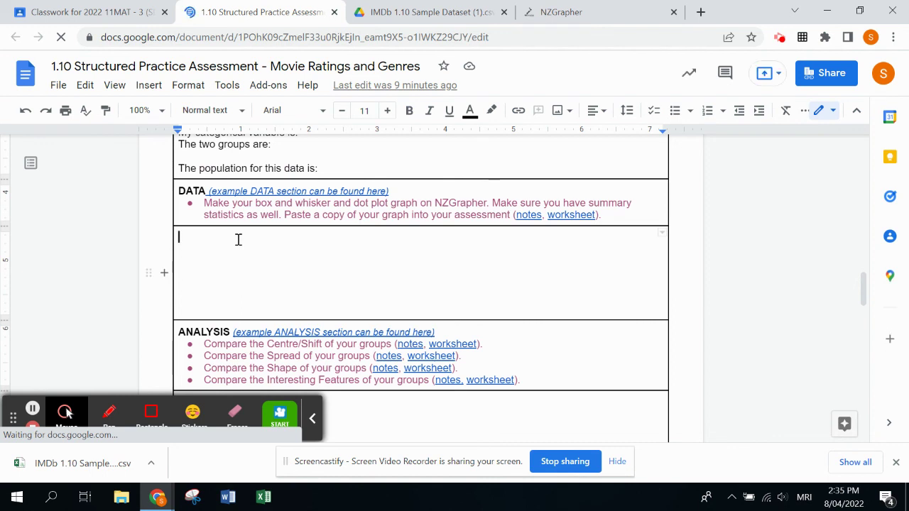
key("ctrl+v")
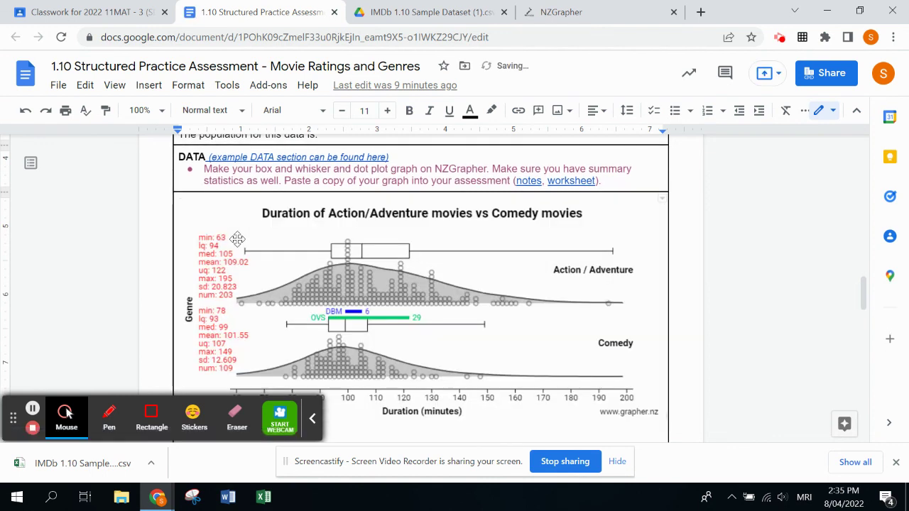
scroll(520, 244, "down", 2)
scroll(519, 244, "down", 1)
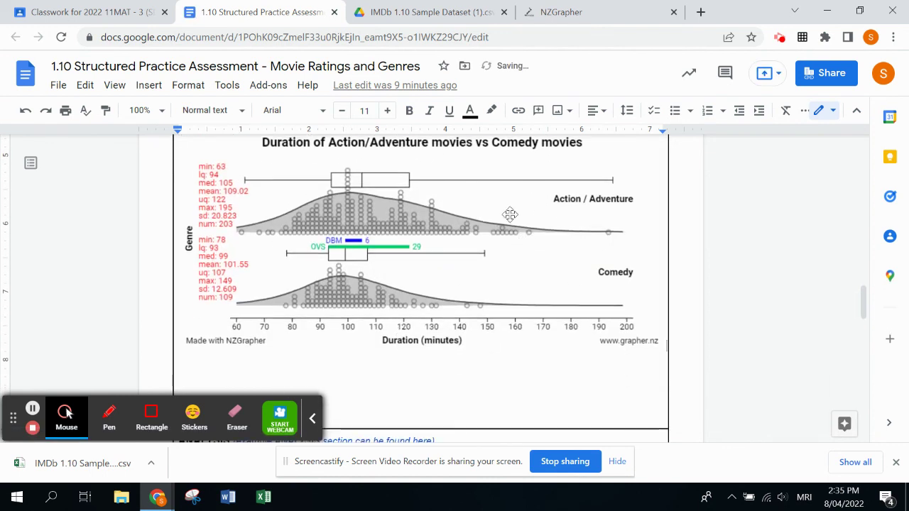